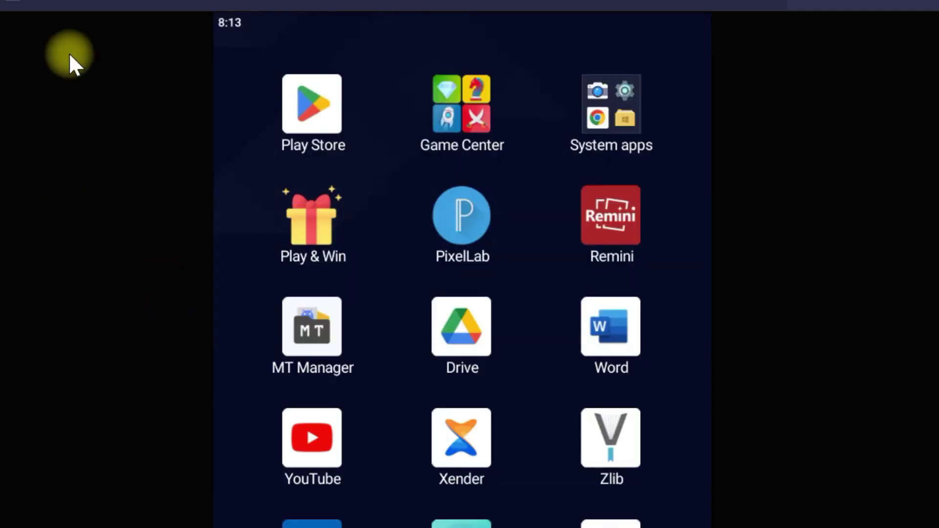
Launch Kiwi Browser on the AIPRM for ChatGPT Chrome Web Store listing.
{"action": "left_click", "coordinate": [435, 295]}
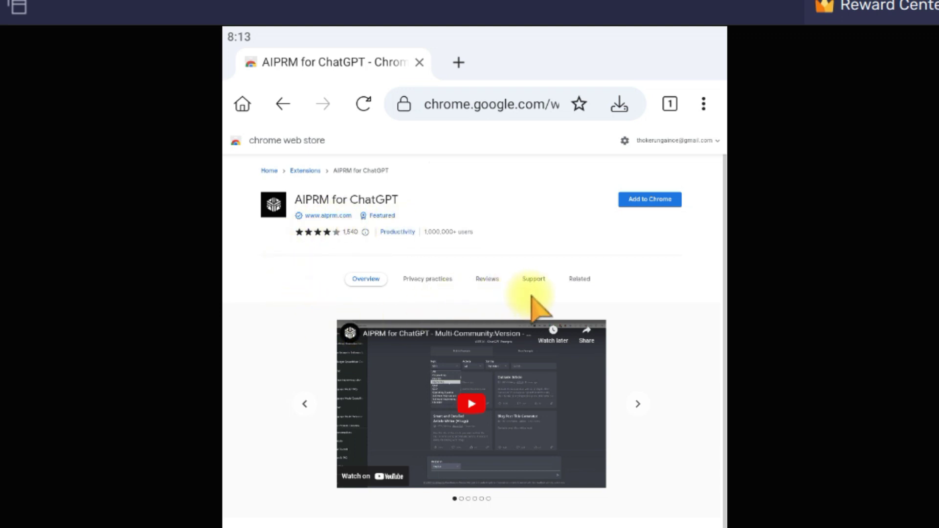
Add the AIPRM for ChatGPT extension to the browser.
{"action": "left_click", "coordinate": [638, 200]}
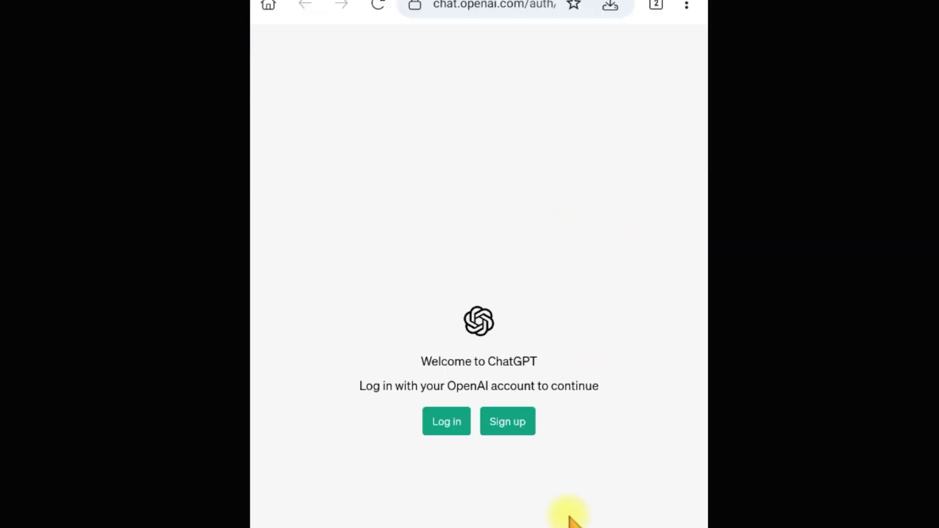
Log in to ChatGPT with Google and dismiss the three introductory notices.
{"action": "left_click", "coordinate": [448, 425]}
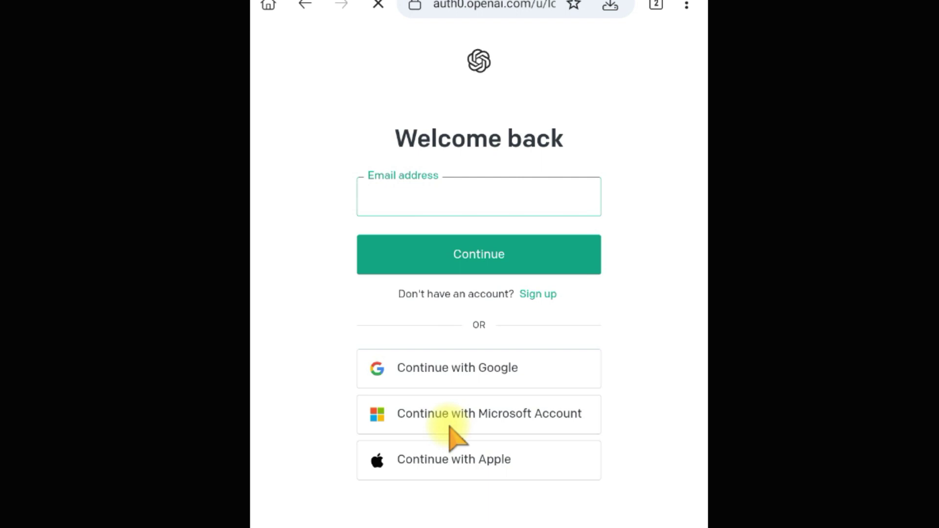
{"action": "left_click", "coordinate": [439, 375]}
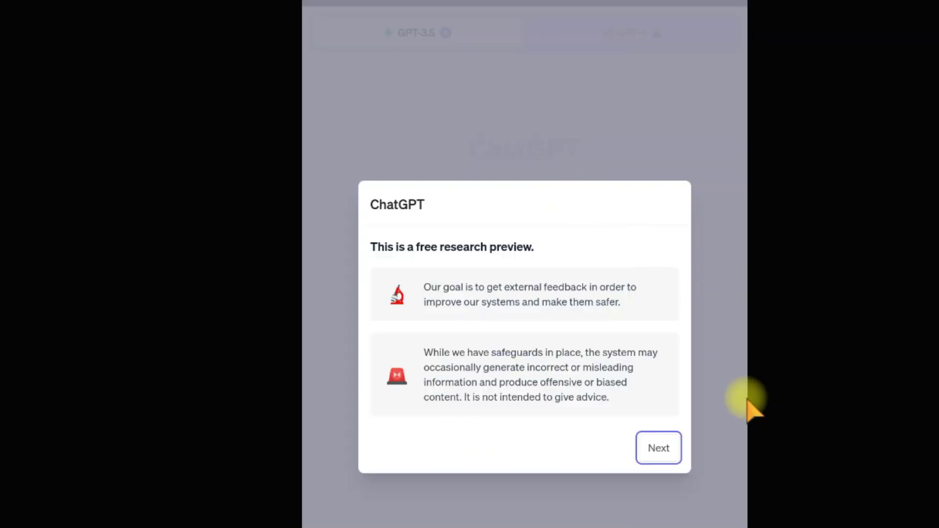
{"action": "left_click", "coordinate": [659, 437]}
{"action": "left_click", "coordinate": [660, 441]}
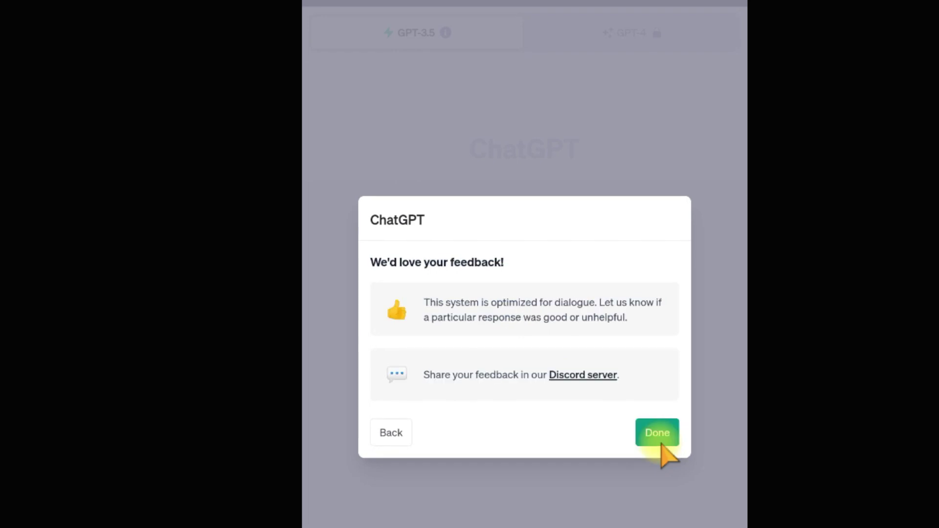
{"action": "left_click", "coordinate": [660, 442]}
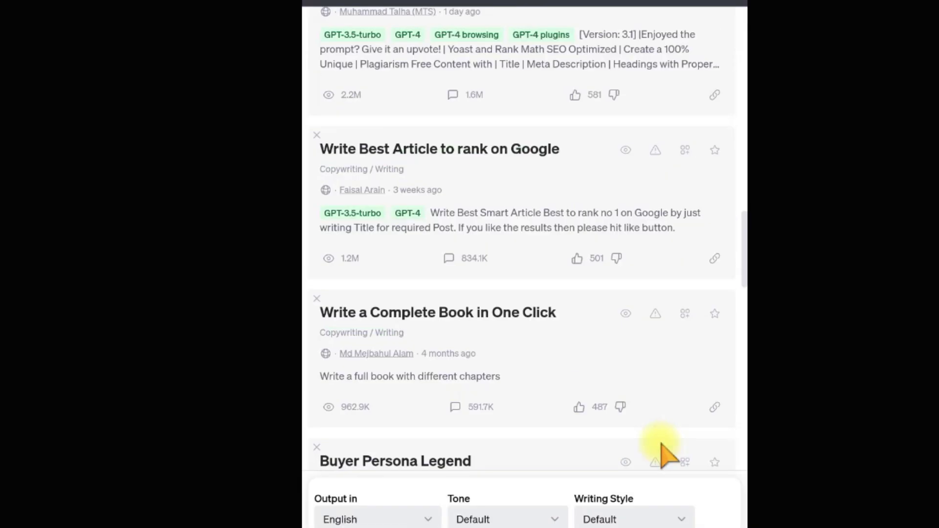
{"action": "scroll", "coordinate": [660, 448], "scroll_direction": "down", "scroll_amount": 5}
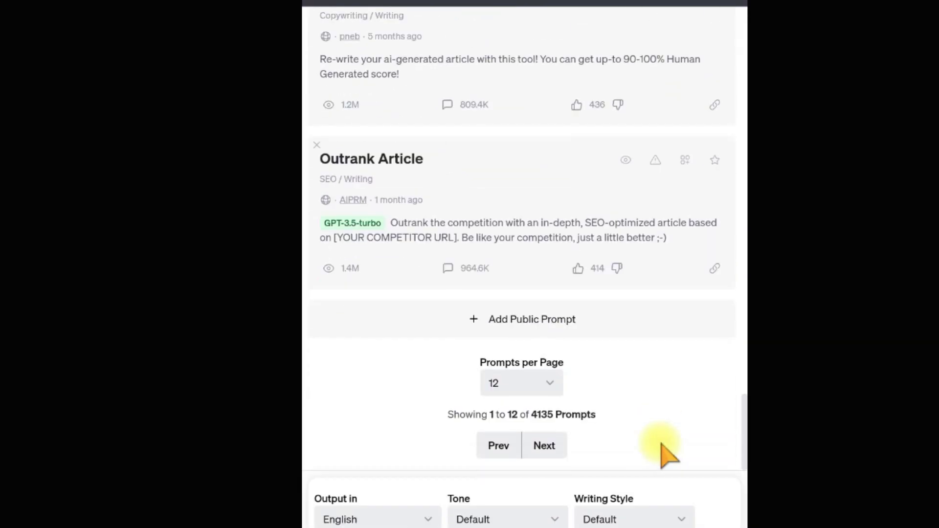
{"action": "scroll", "coordinate": [528, 301], "scroll_direction": "down", "scroll_amount": 5}
{"action": "scroll", "coordinate": [531, 303], "scroll_direction": "down", "scroll_amount": 1}
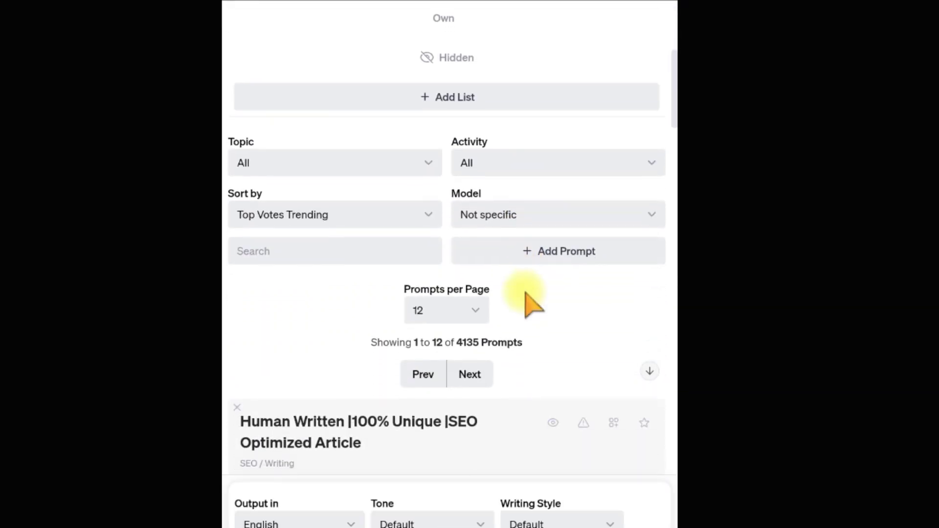
{"action": "scroll", "coordinate": [531, 303], "scroll_direction": "down", "scroll_amount": 12}
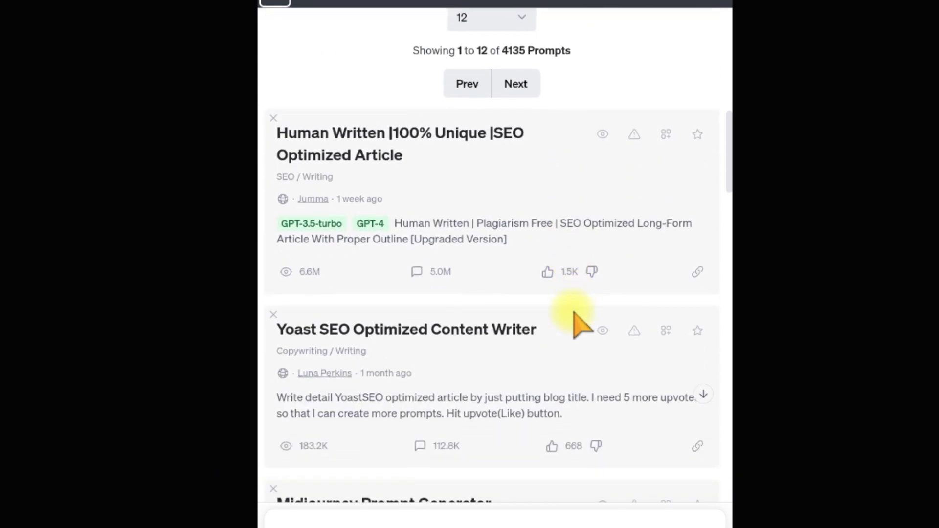
{"action": "scroll", "coordinate": [576, 317], "scroll_direction": "down", "scroll_amount": 12}
{"action": "scroll", "coordinate": [581, 324], "scroll_direction": "down", "scroll_amount": 20}
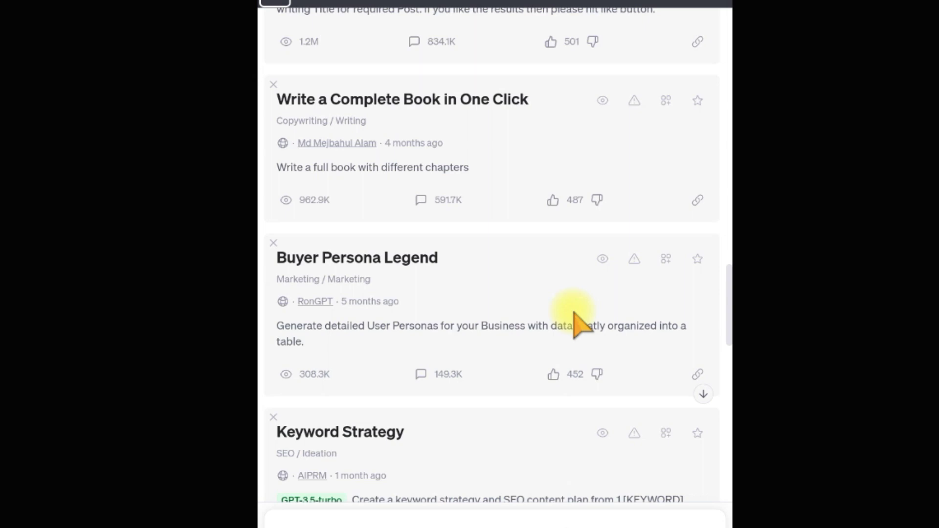
{"action": "scroll", "coordinate": [576, 320], "scroll_direction": "down", "scroll_amount": 8}
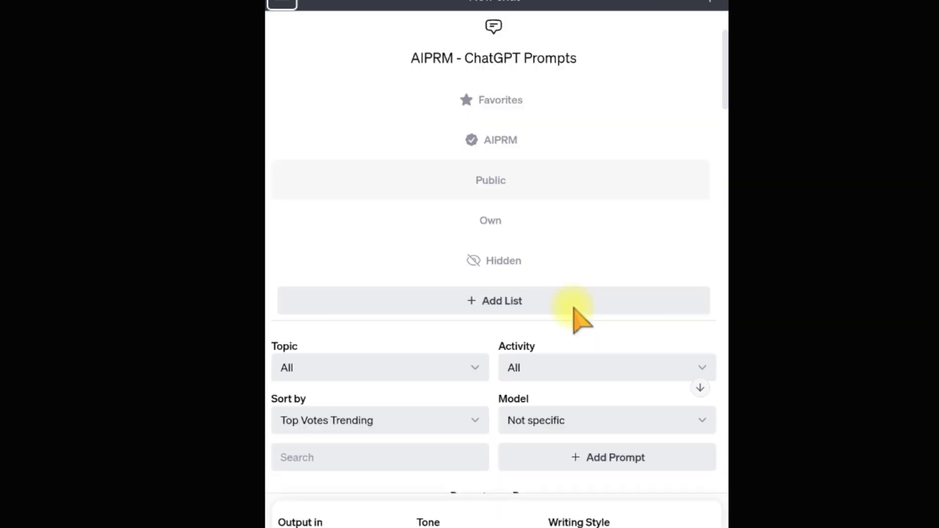
{"action": "scroll", "coordinate": [581, 321], "scroll_direction": "down", "scroll_amount": 12}
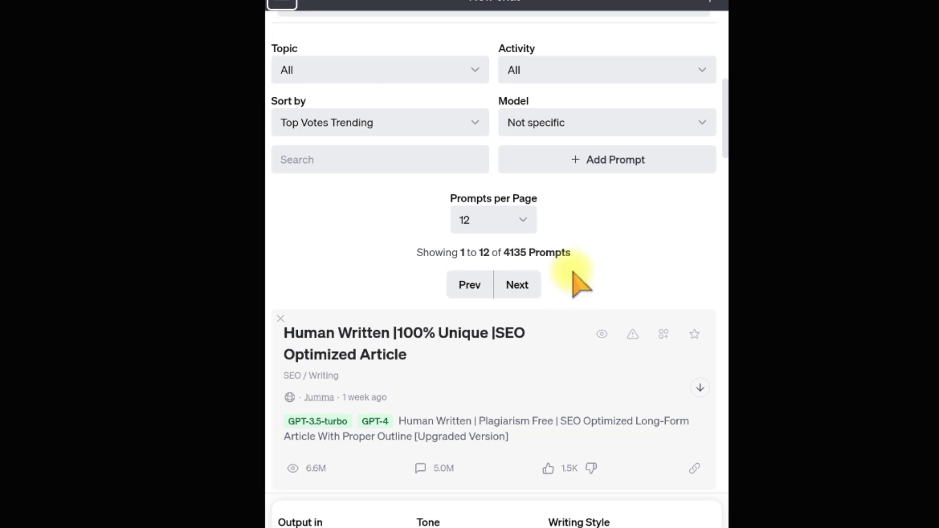
Create a new AIPRM prompt and paste the ten-beginner-recipes text as its Prompt Template.
{"action": "left_click", "coordinate": [597, 163]}
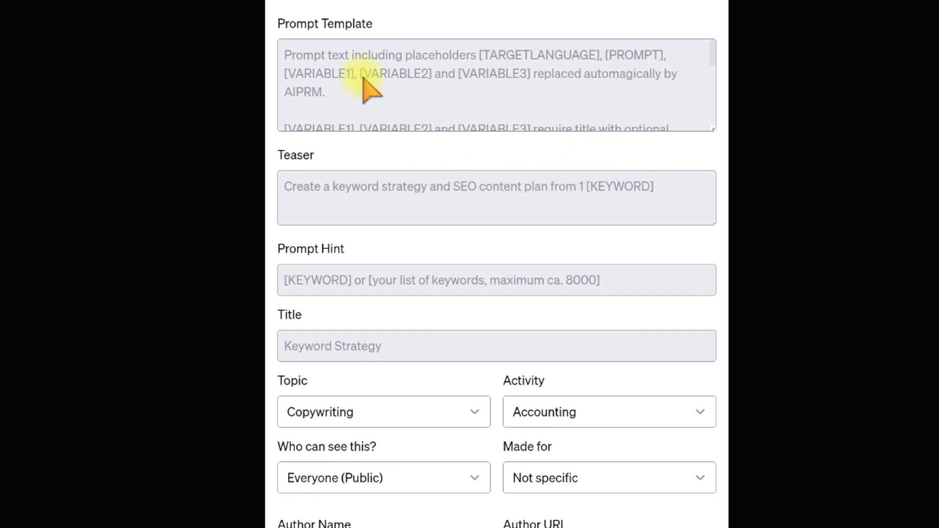
{"action": "left_click", "coordinate": [335, 89]}
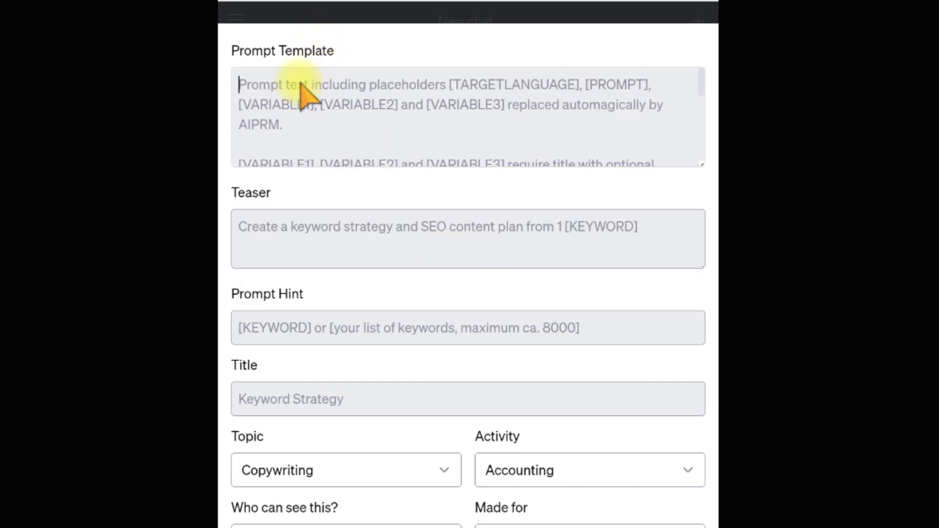
{"action": "key", "text": "ctrl+v"}
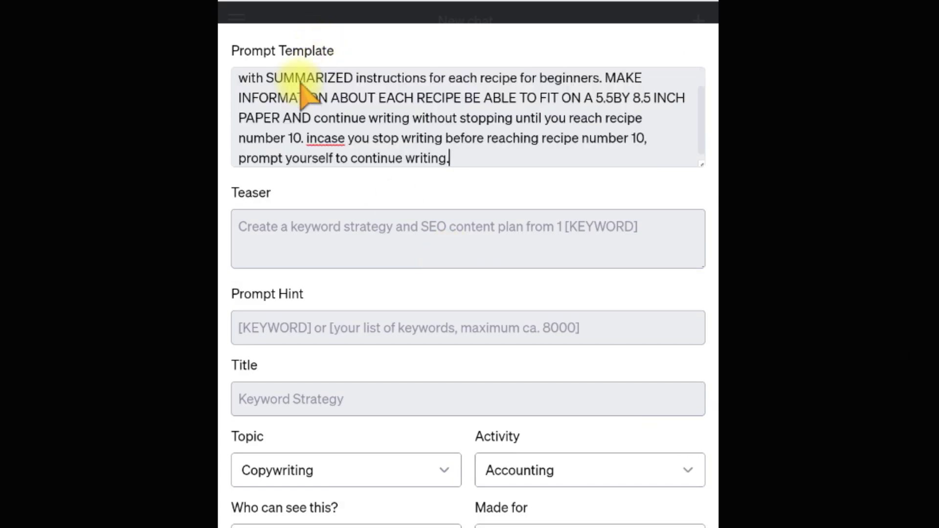
{"action": "scroll", "coordinate": [302, 90], "scroll_direction": "up", "scroll_amount": 1}
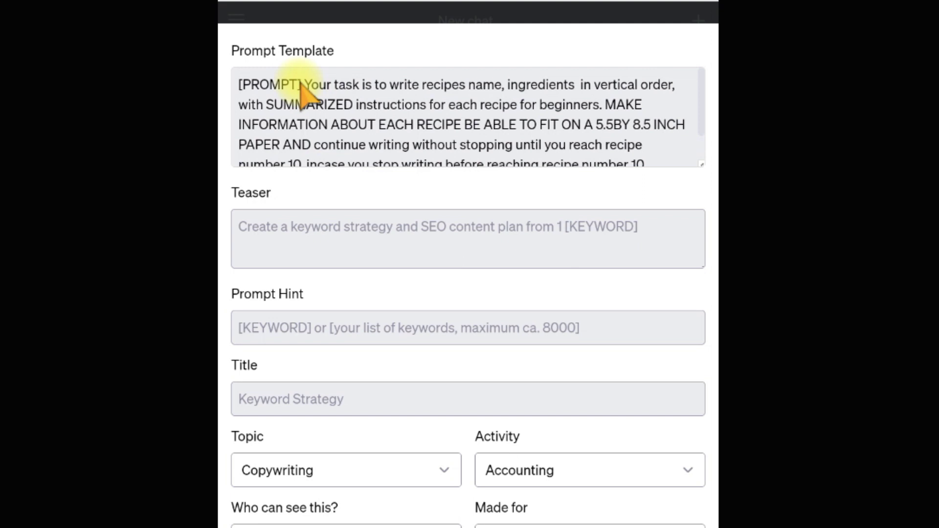
{"action": "scroll", "coordinate": [301, 90], "scroll_direction": "down", "scroll_amount": 1}
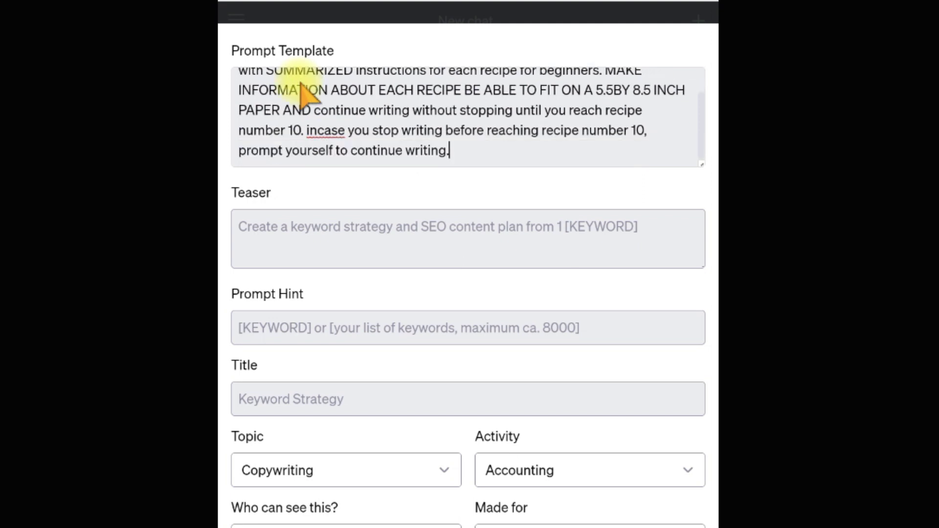
{"action": "scroll", "coordinate": [306, 94], "scroll_direction": "up", "scroll_amount": 1}
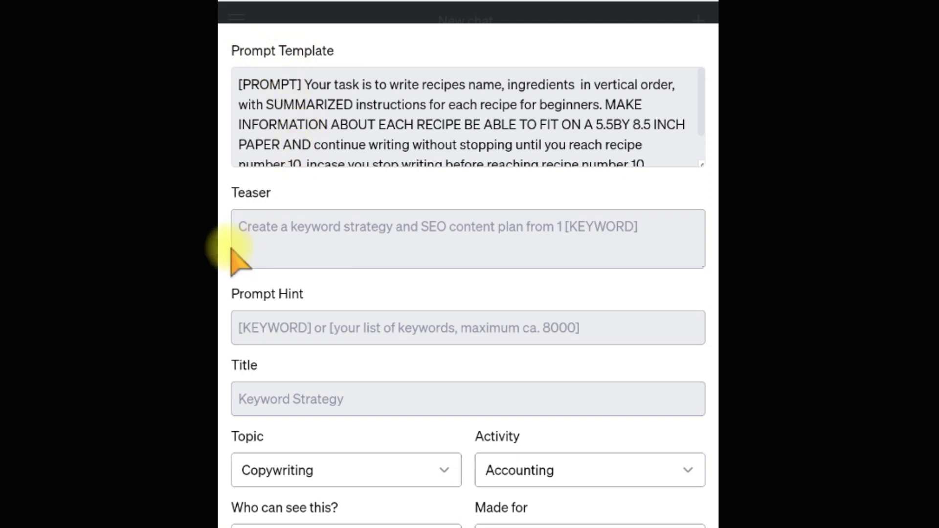
Fill in teaser 'RECIPES', prompt hint 'PASTE YOUR WORDS HERE' and title 'RECIPES'.
{"action": "left_click", "coordinate": [239, 227]}
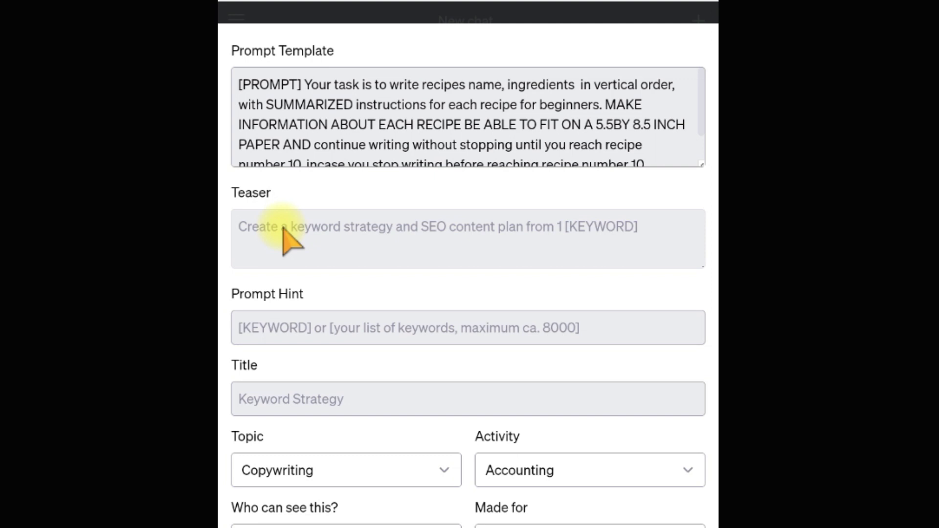
{"action": "type", "text": "RECIPES"}
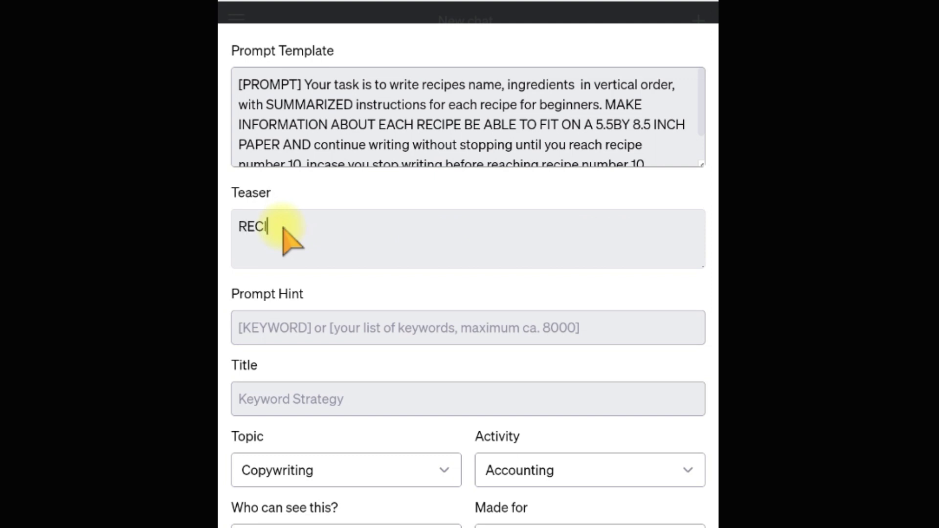
{"action": "left_click", "coordinate": [290, 329]}
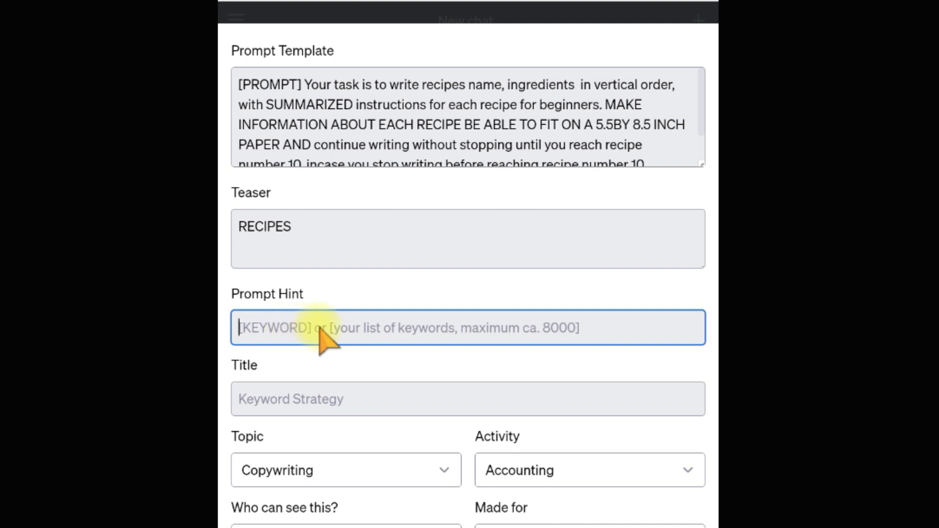
{"action": "type", "text": "PASTE YOUR WOR"}
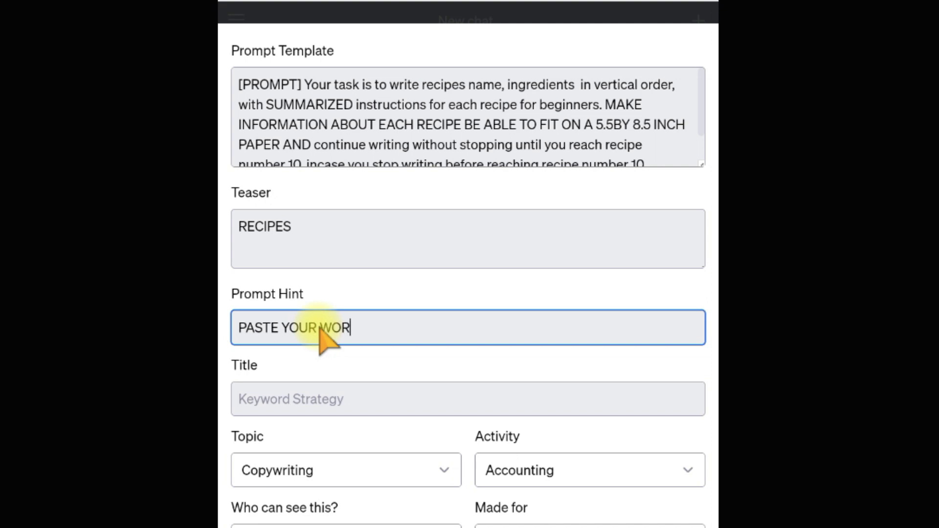
{"action": "type", "text": "DS HR"}
{"action": "key", "text": "BackSpace"}
{"action": "type", "text": "ERE"}
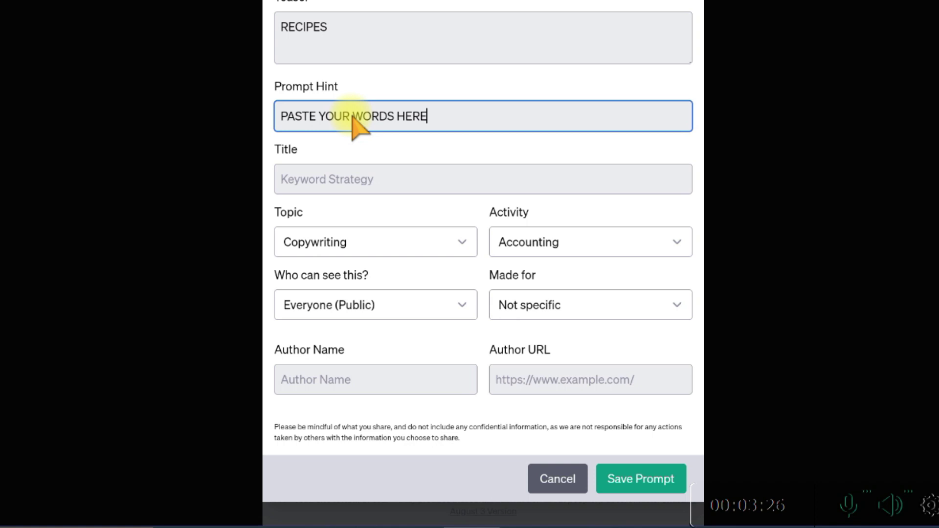
{"action": "left_click", "coordinate": [343, 180]}
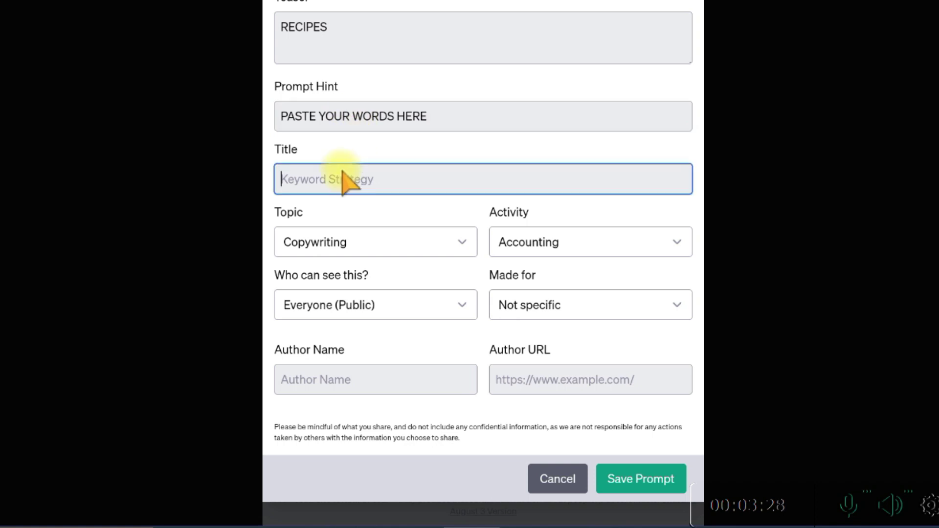
{"action": "type", "text": "RECI["}
{"action": "key", "text": "BackSpace"}
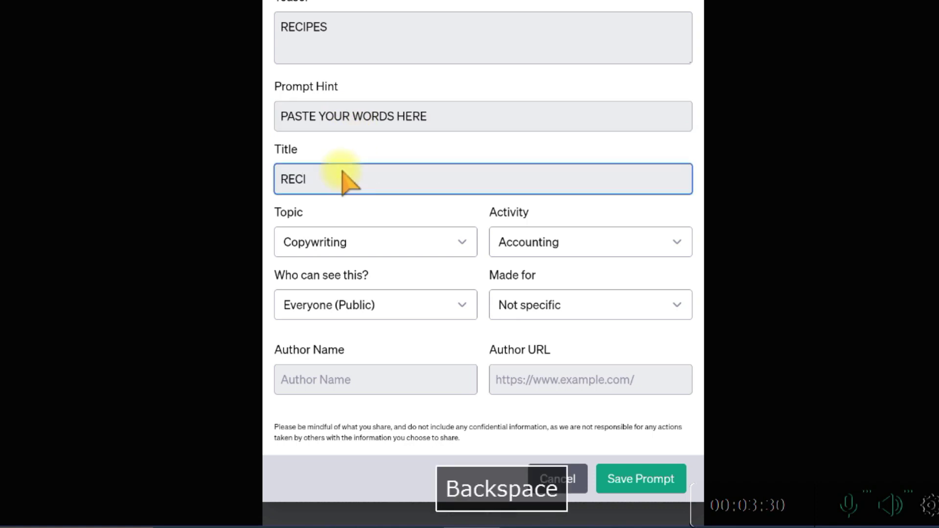
{"action": "type", "text": "PES"}
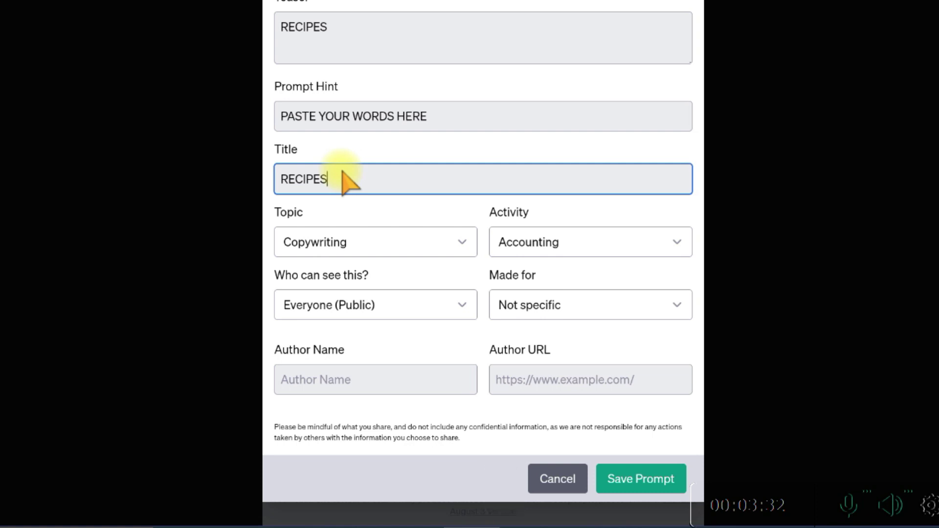
Set activity to Writing, visibility to Only me (Private), and Made for GPT-3.5-turbo-0524.
{"action": "left_click", "coordinate": [594, 243]}
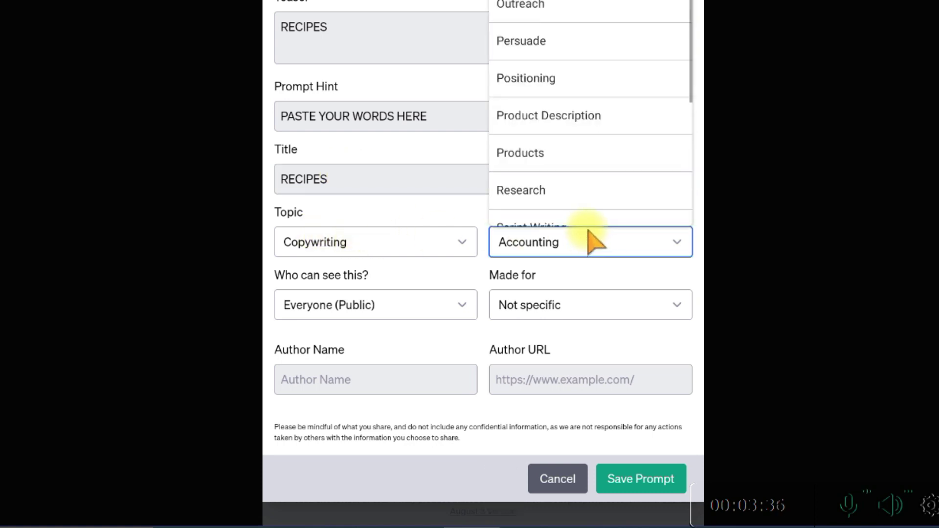
{"action": "scroll", "coordinate": [582, 149], "scroll_direction": "down", "scroll_amount": 3}
{"action": "left_click", "coordinate": [517, 209]}
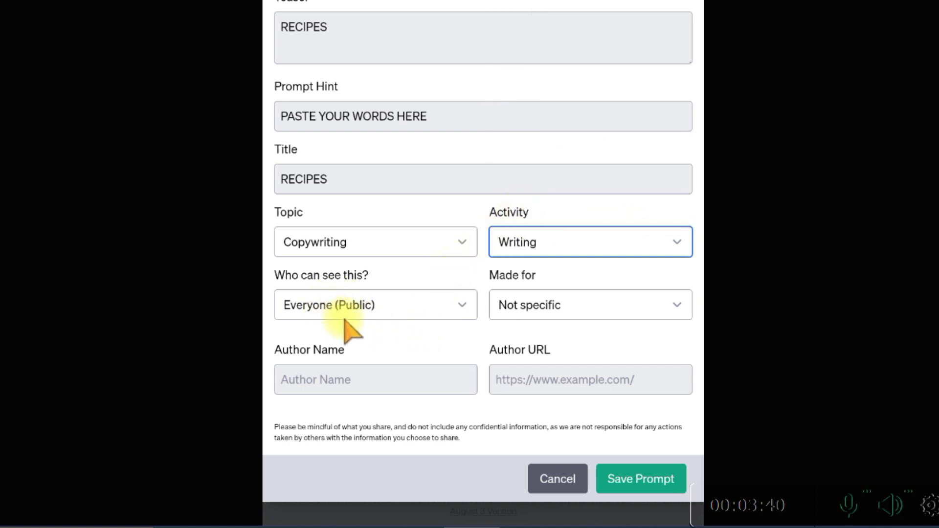
{"action": "left_click", "coordinate": [371, 309]}
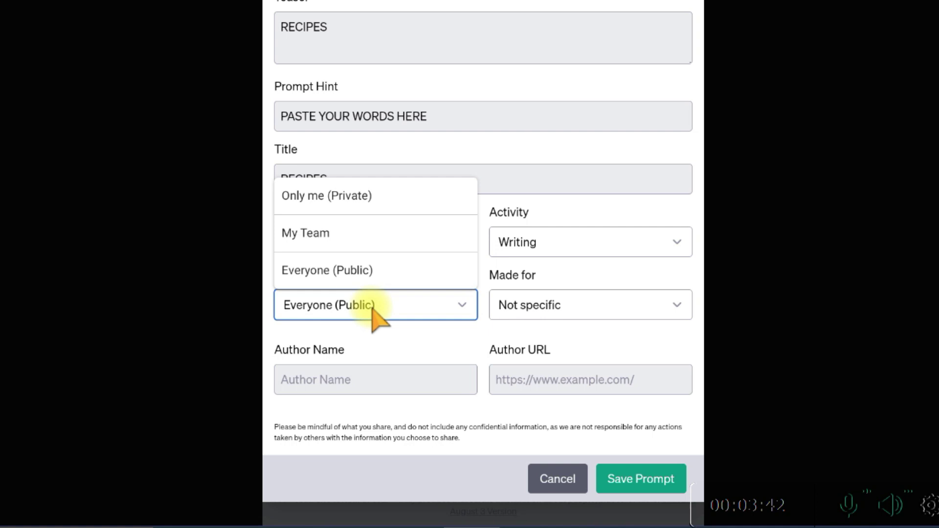
{"action": "left_click", "coordinate": [365, 197]}
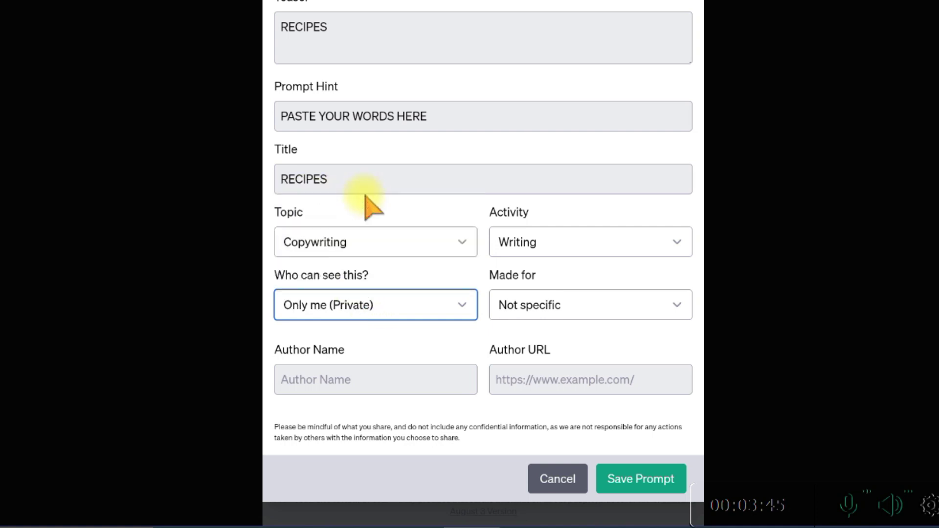
{"action": "left_click", "coordinate": [551, 309]}
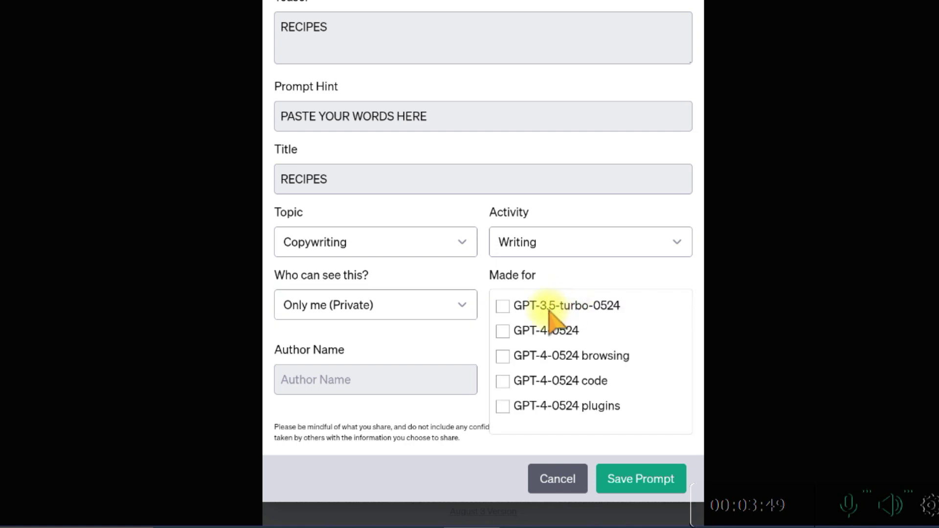
{"action": "left_click", "coordinate": [561, 311]}
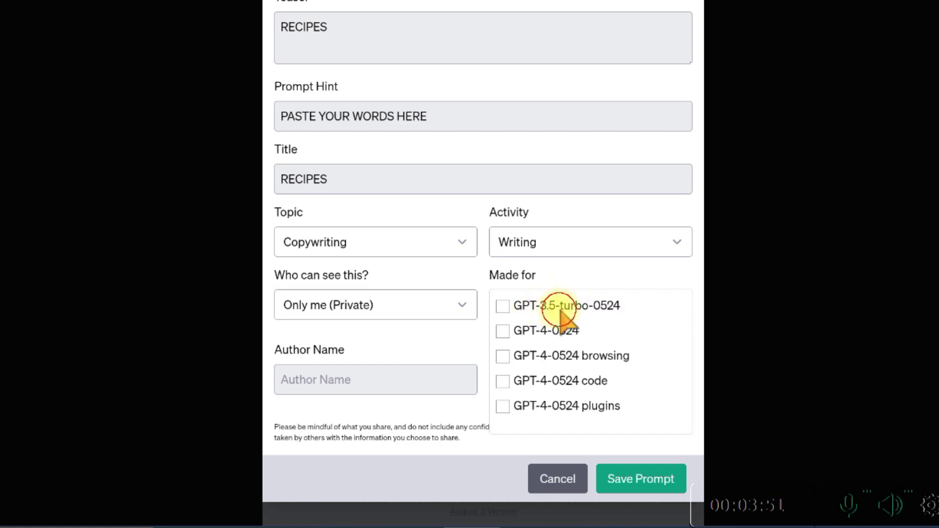
{"action": "left_click", "coordinate": [593, 255]}
{"action": "left_click", "coordinate": [521, 344]}
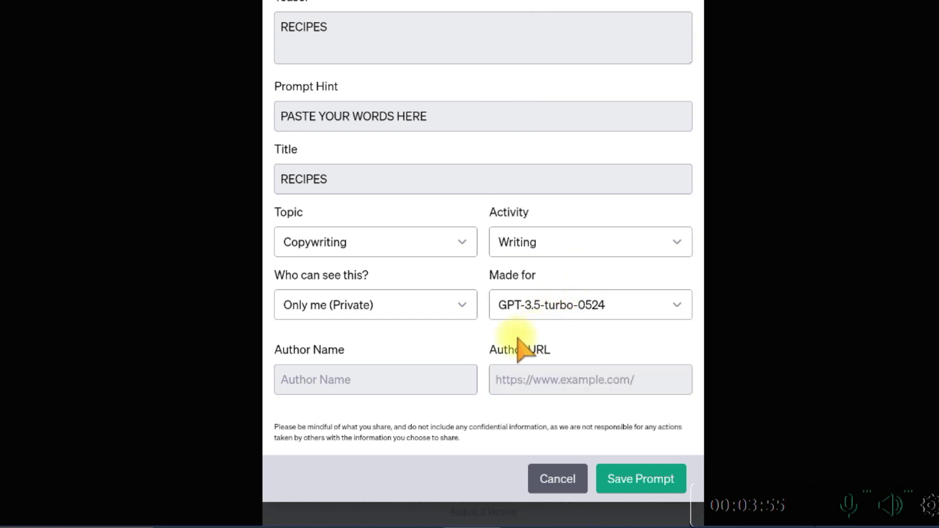
Enter the author's name in the Author Name field.
{"action": "left_click", "coordinate": [336, 387]}
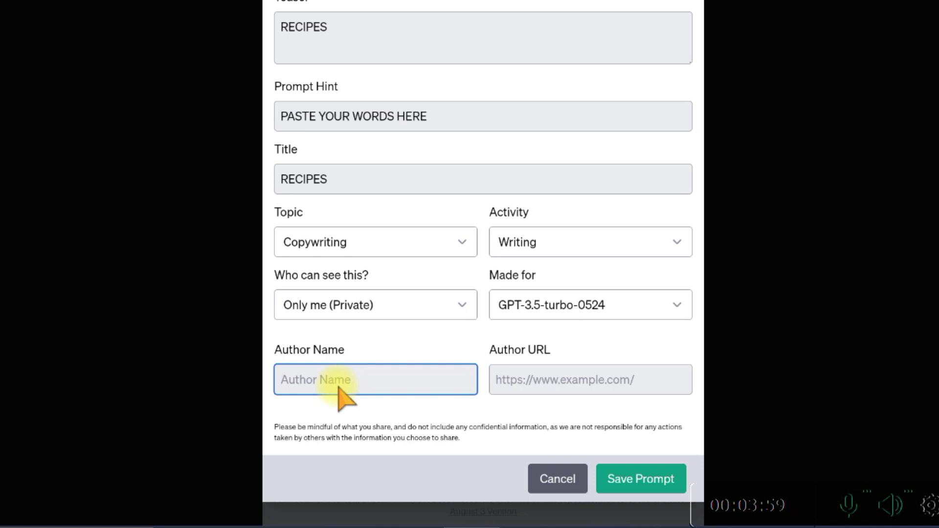
{"action": "type", "text": "KADO"}
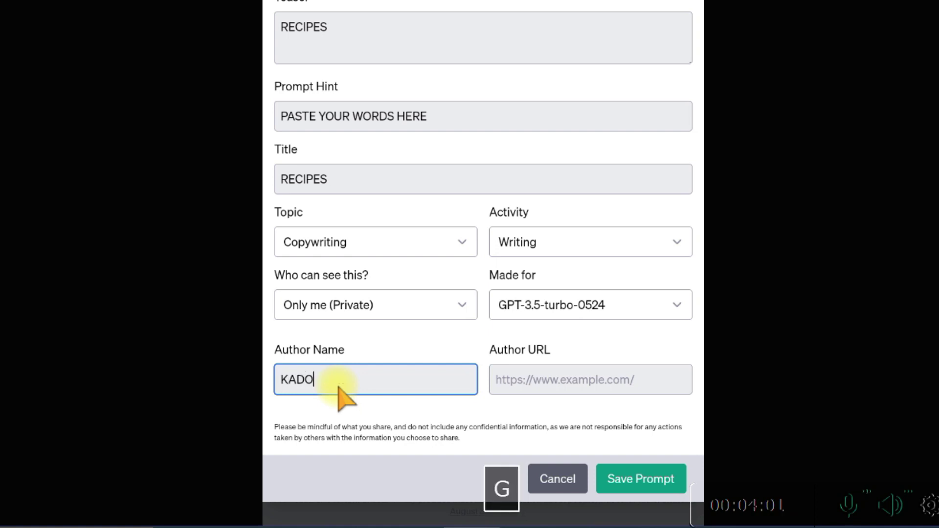
{"action": "type", "text": "GO"}
{"action": "left_click", "coordinate": [530, 386]}
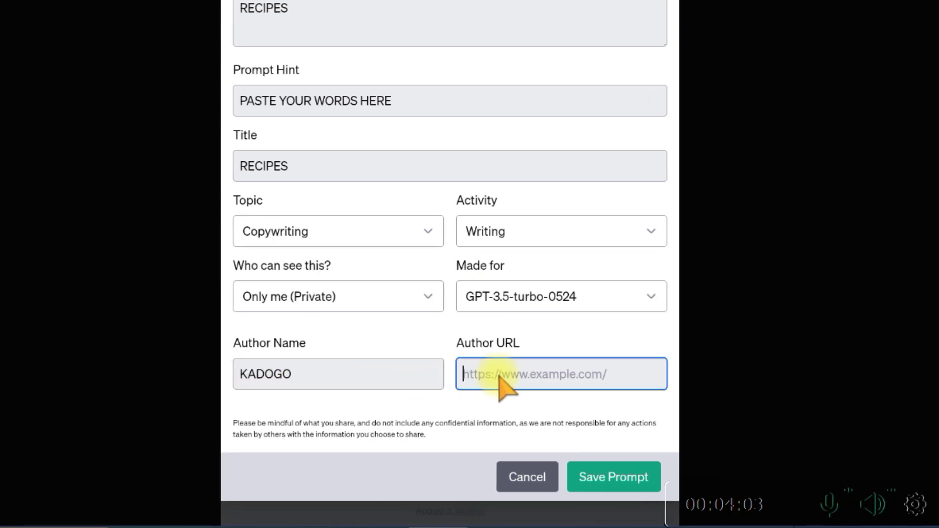
Copy the YouTube video page's URL from Chrome's address bar, then return to the desktop.
{"action": "mouse_move", "coordinate": [557, 503]}
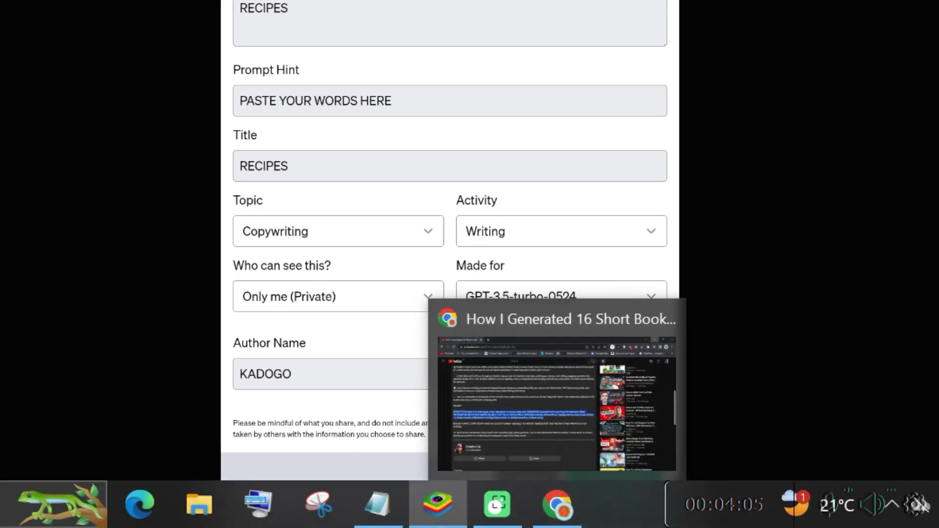
{"action": "key", "text": "super+d"}
{"action": "left_click", "coordinate": [424, 205]}
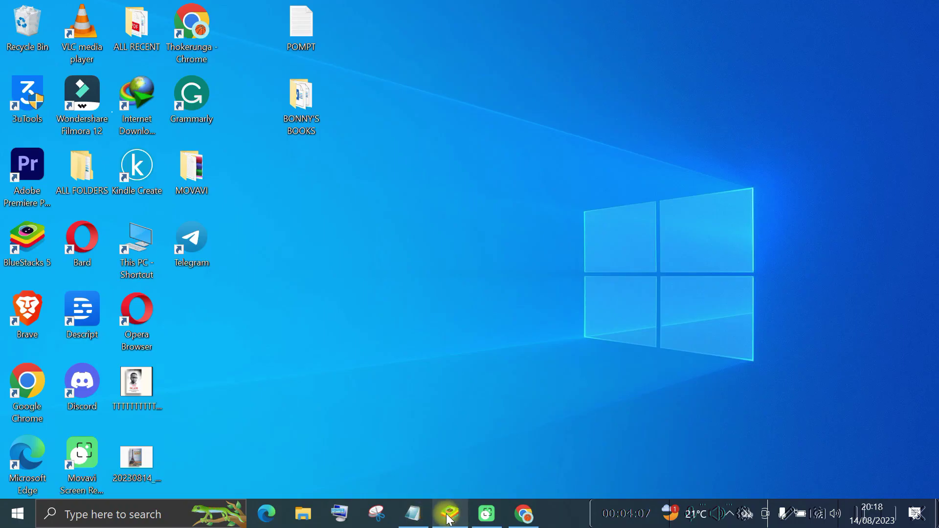
{"action": "left_click", "coordinate": [523, 513]}
{"action": "left_click", "coordinate": [158, 43]}
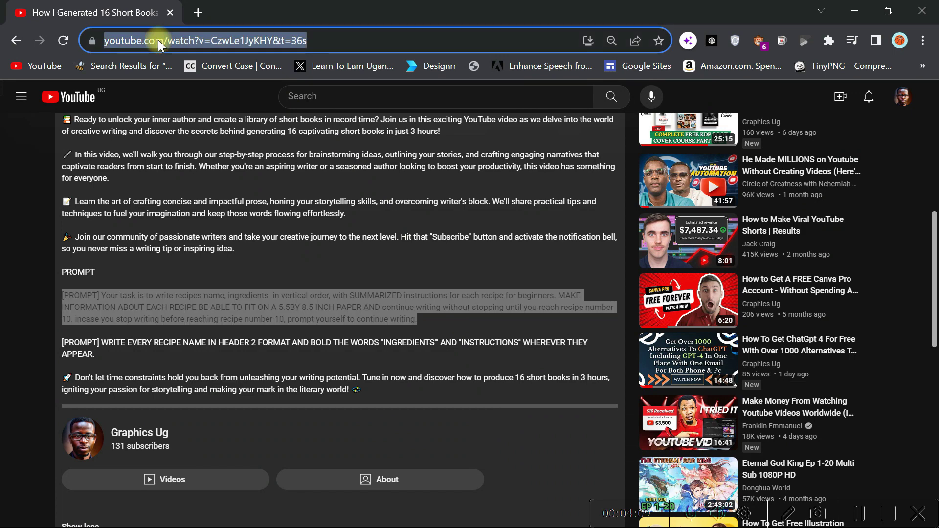
{"action": "right_click", "coordinate": [159, 43]}
{"action": "left_click", "coordinate": [212, 121]}
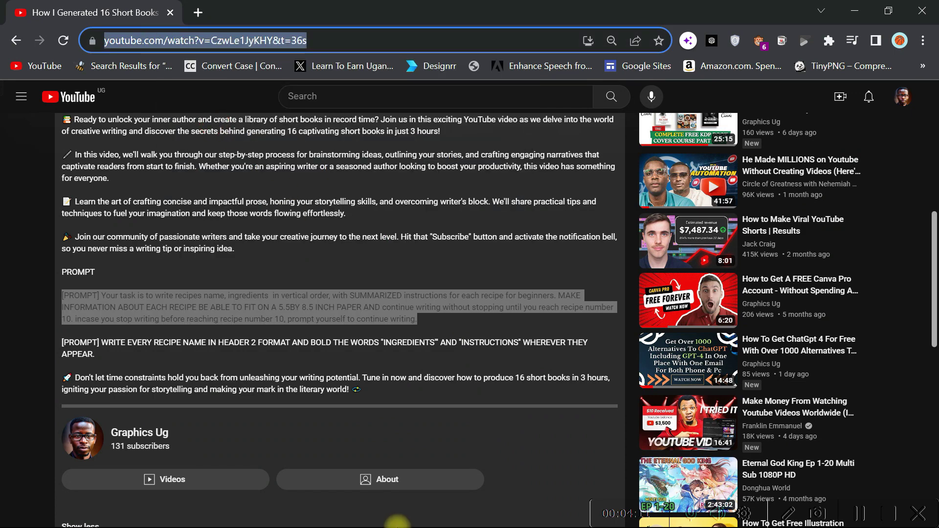
{"action": "key", "text": "super+d"}
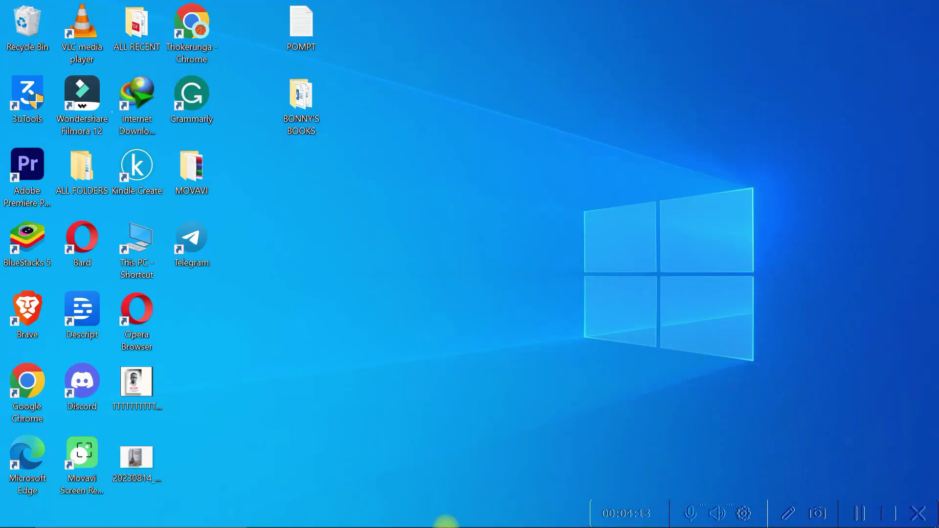
Paste the YouTube link as the Author URL and save the RECIPES prompt.
{"action": "left_click", "coordinate": [450, 513]}
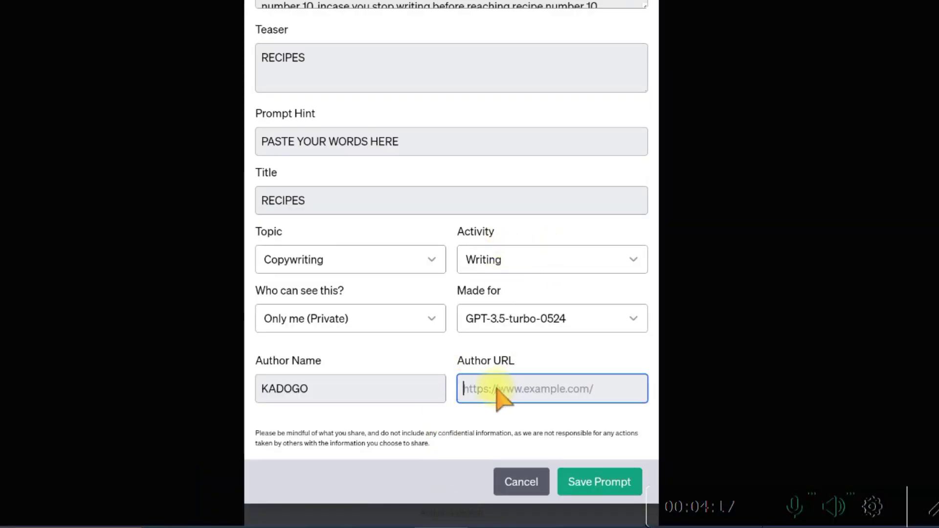
{"action": "key", "text": "ctrl+v"}
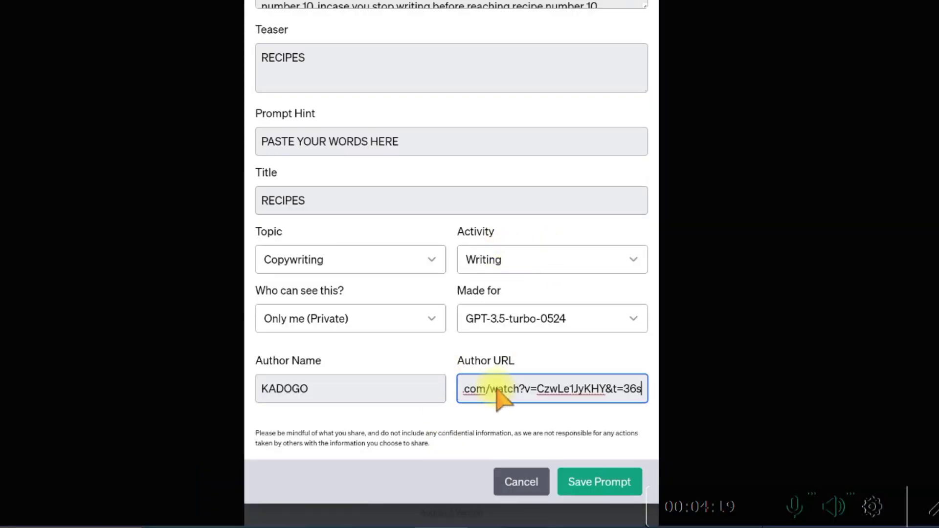
{"action": "left_click", "coordinate": [593, 486]}
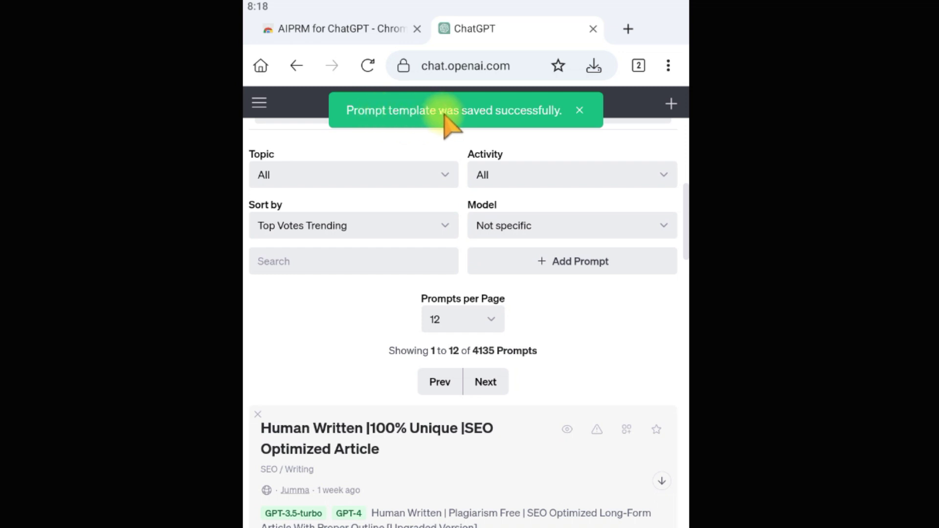
{"action": "scroll", "coordinate": [579, 372], "scroll_direction": "up", "scroll_amount": 5}
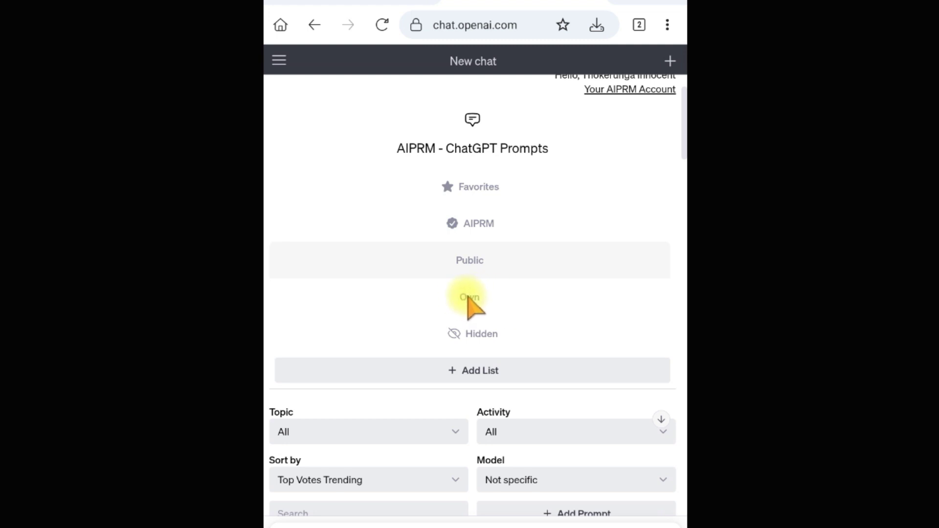
Filter to Own prompts, pick RECIPES, and enter 'WEIGHT LOSS DIET' as its input.
{"action": "left_click", "coordinate": [468, 297]}
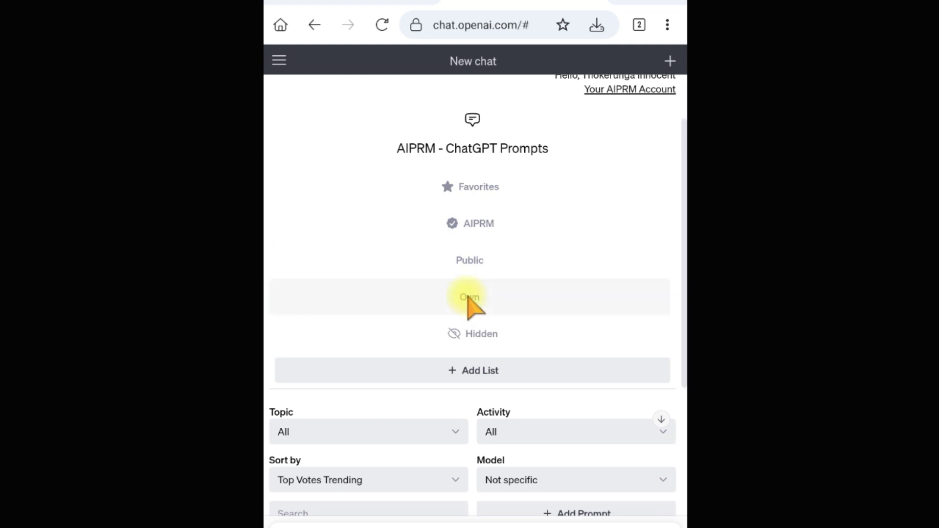
{"action": "scroll", "coordinate": [469, 296], "scroll_direction": "down", "scroll_amount": 4}
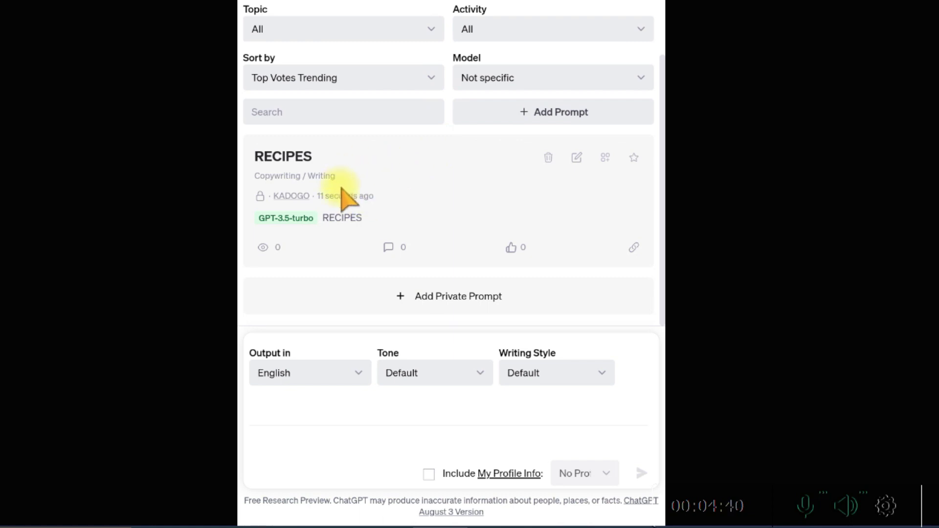
{"action": "left_click", "coordinate": [420, 177]}
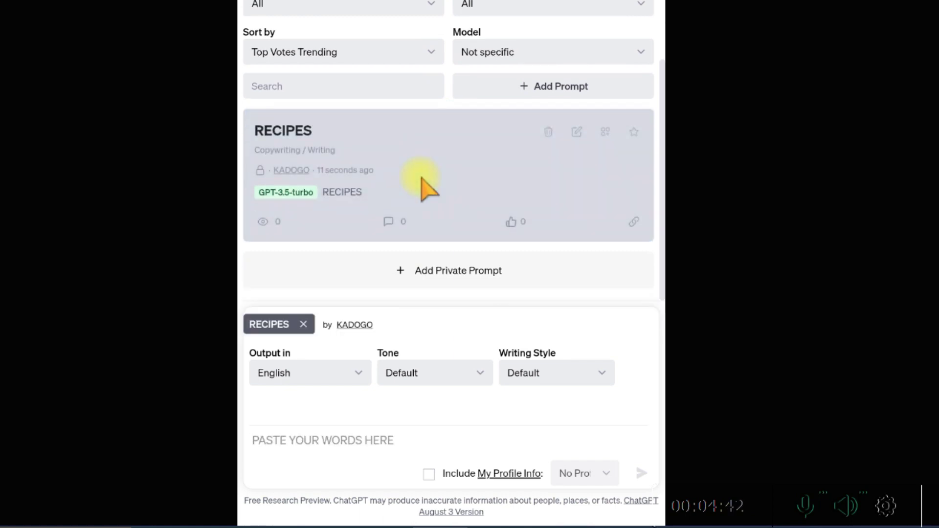
{"action": "left_click", "coordinate": [287, 451]}
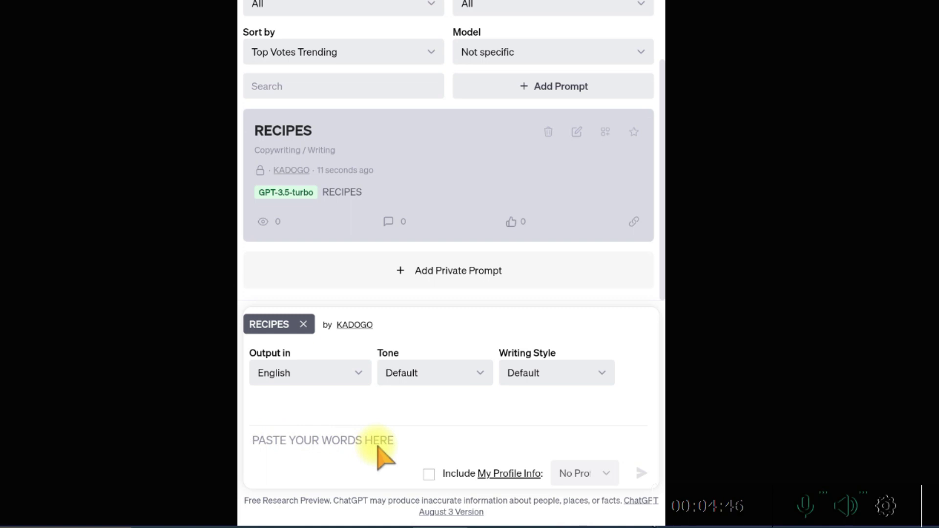
{"action": "type", "text": "WEIGHT "}
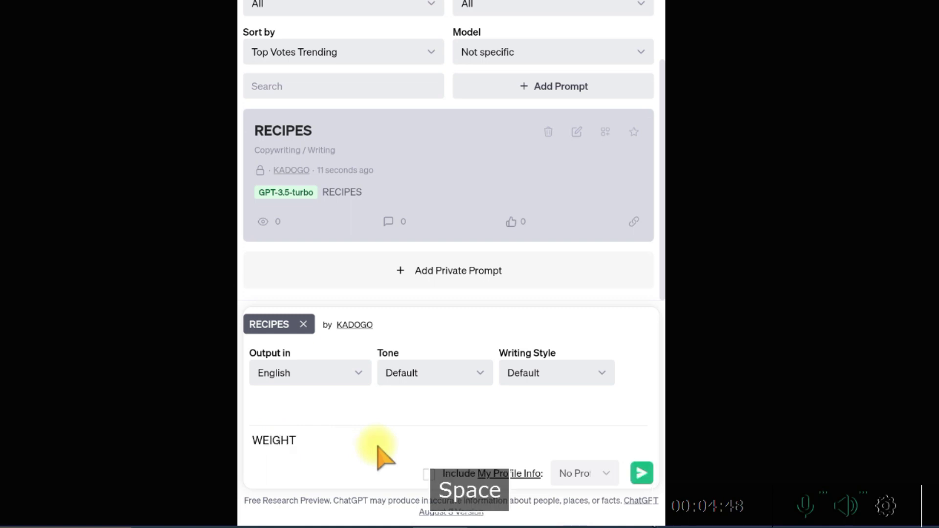
{"action": "type", "text": "LOSS DO"}
{"action": "key", "text": "BackSpace"}
{"action": "type", "text": "IET"}
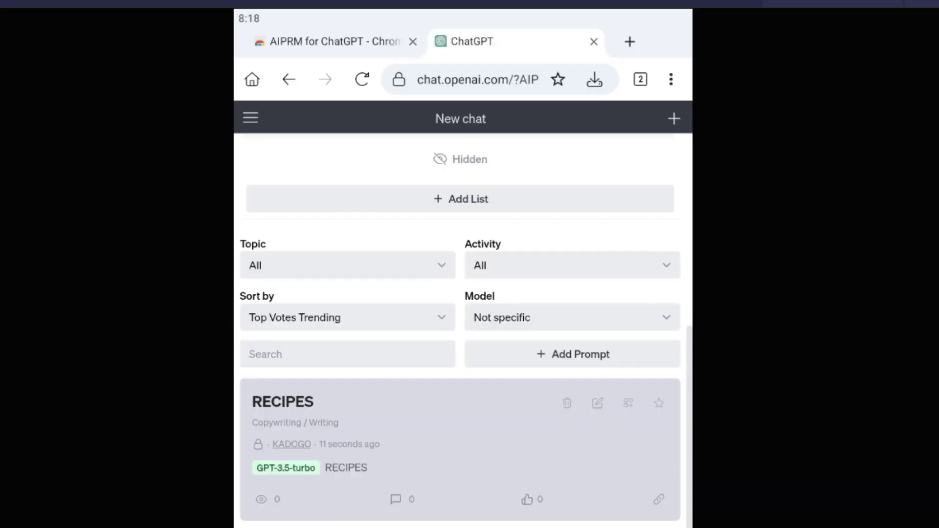
Submit the RECIPES prompt with WEIGHT LOSS DIET to generate the recipe list.
{"action": "key", "text": "Return"}
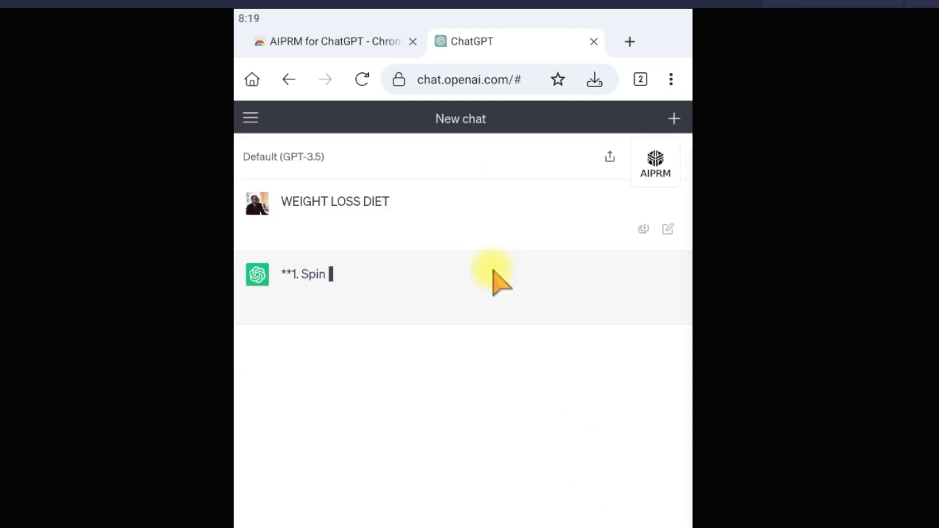